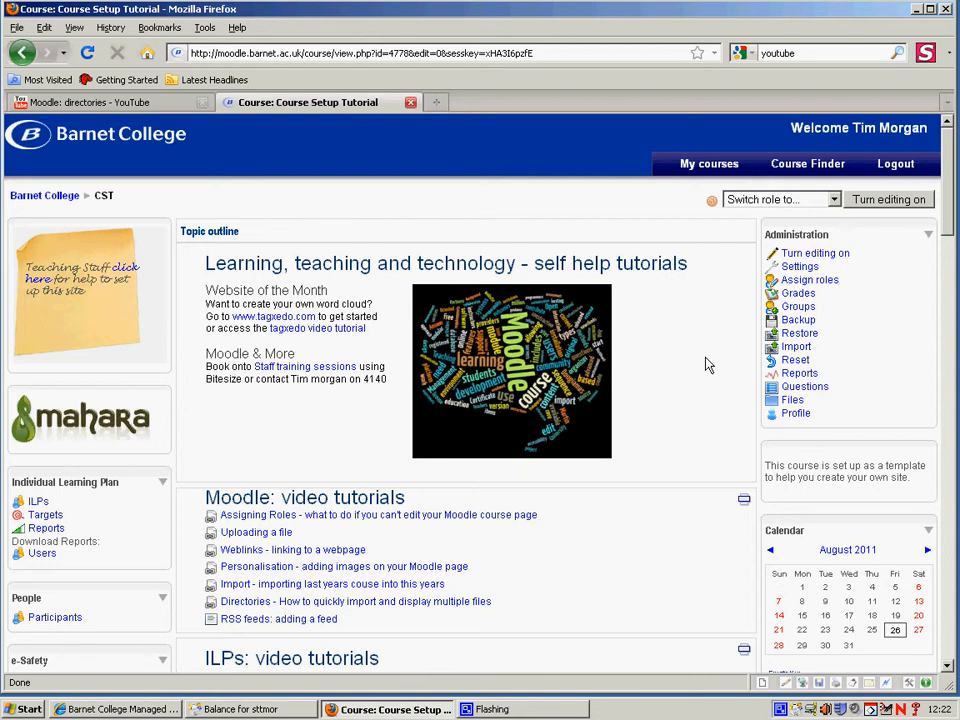
- Show the desktop, move the Microsoft images folder to an empty area of it and open the folder
left_click(916, 10)
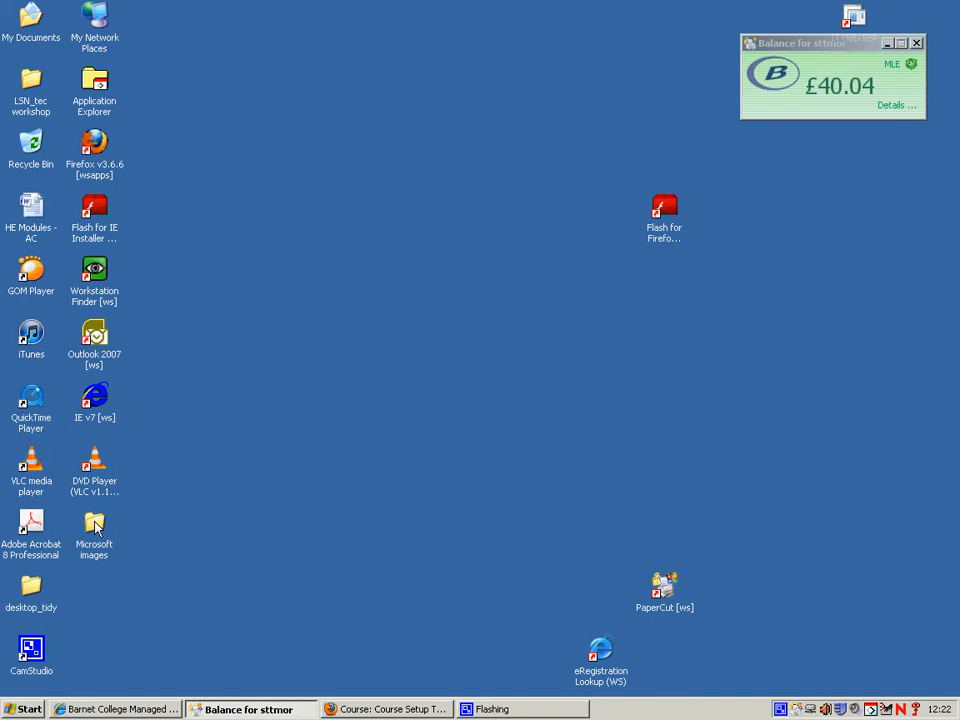
left_click_drag(112, 538, 349, 337)
double_click(348, 339)
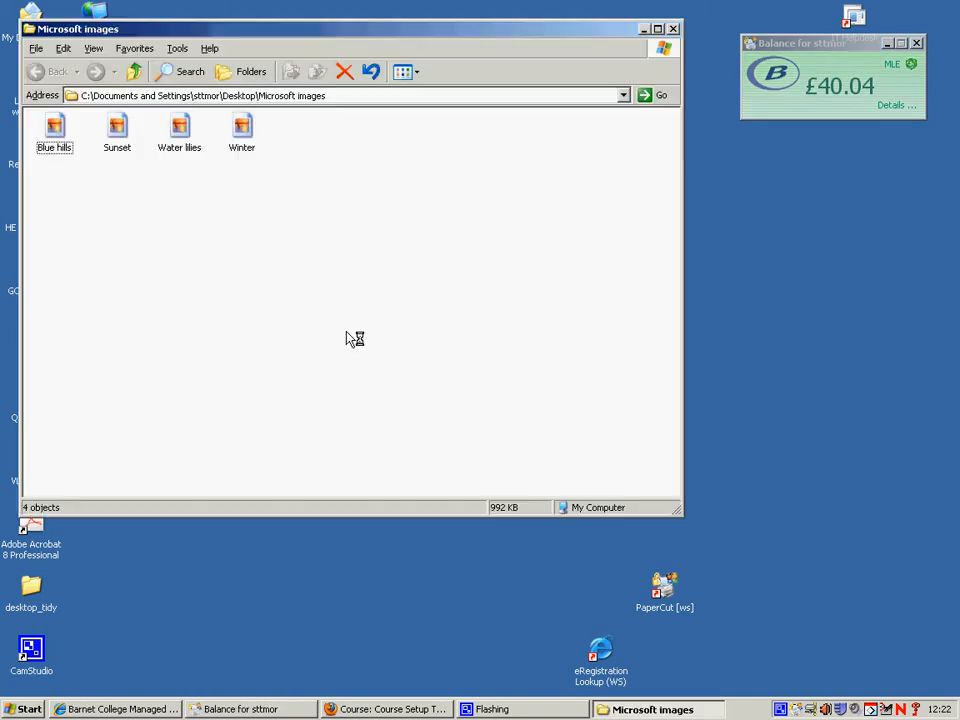
- View the Winter and Water lilies pictures, and close the image viewer and the Microsoft images folder
double_click(241, 127)
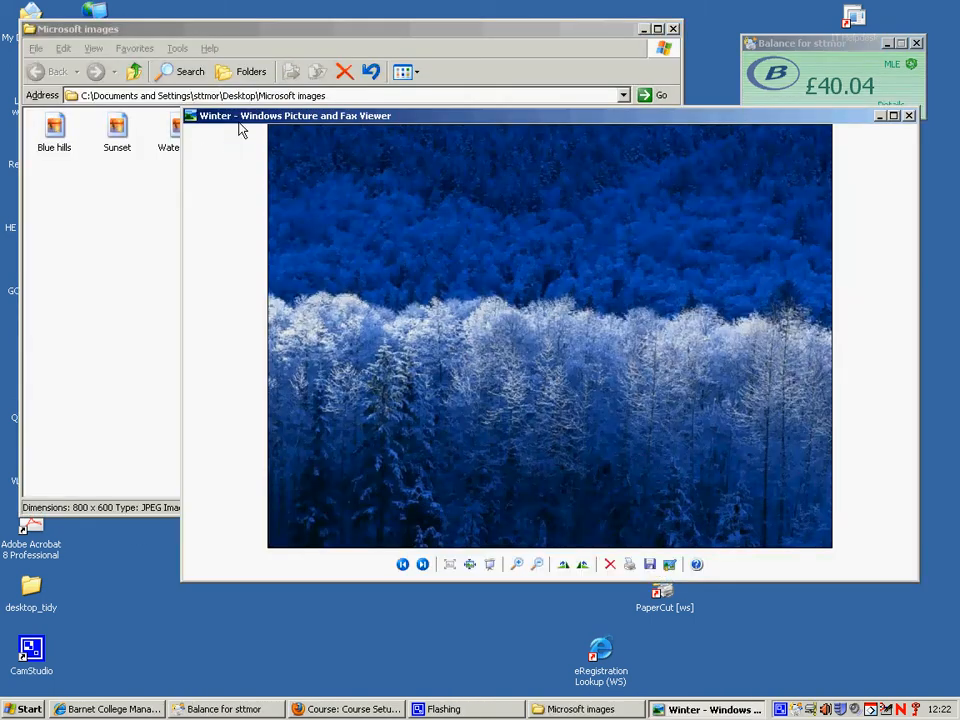
left_click(909, 116)
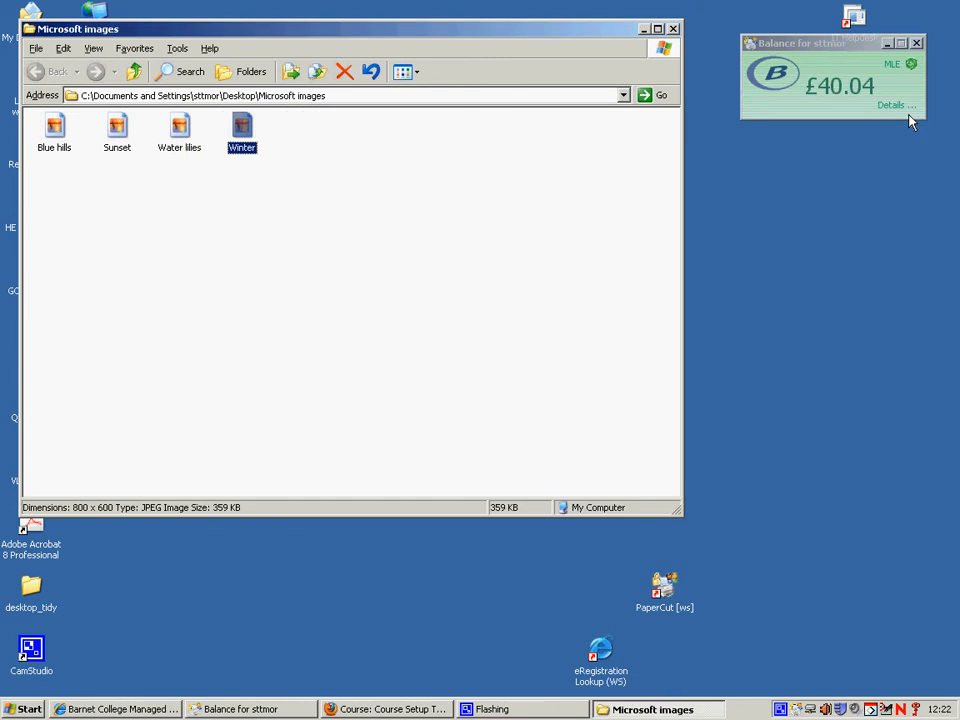
double_click(179, 127)
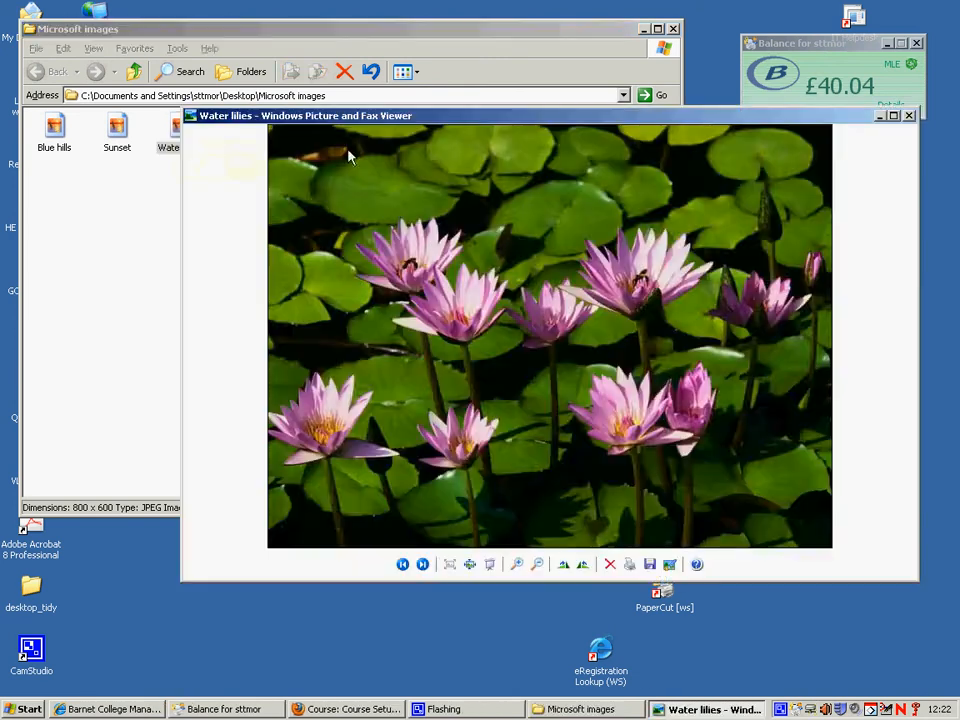
left_click(908, 116)
left_click(674, 30)
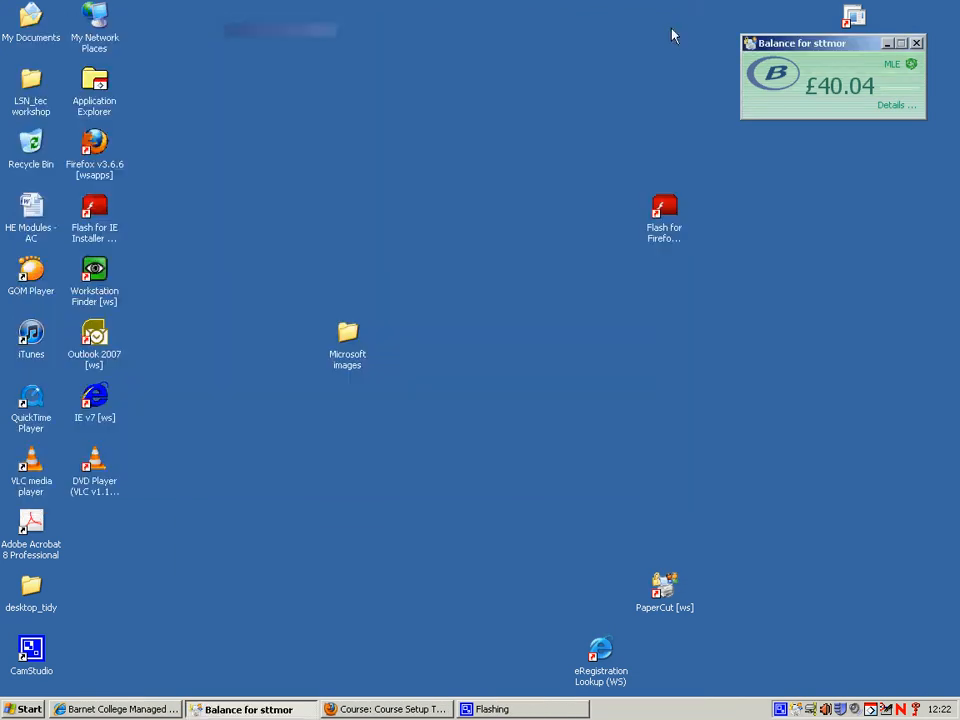
- Create a compressed zip copy of the Microsoft images folder and place it near the original folder on the desktop
right_click(352, 334)
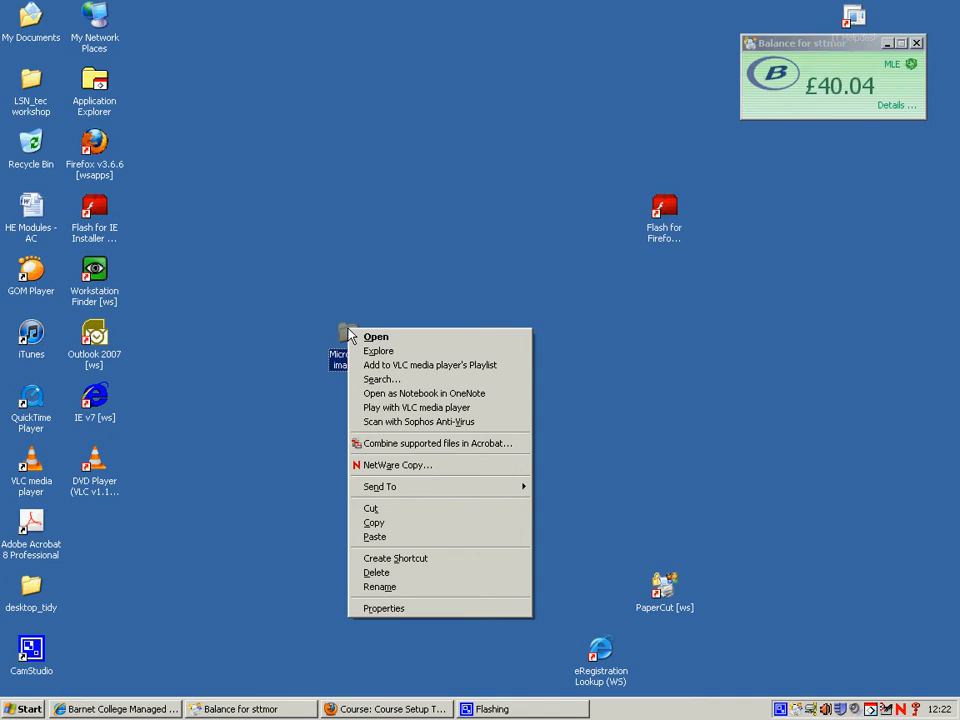
mouse_move(368, 495)
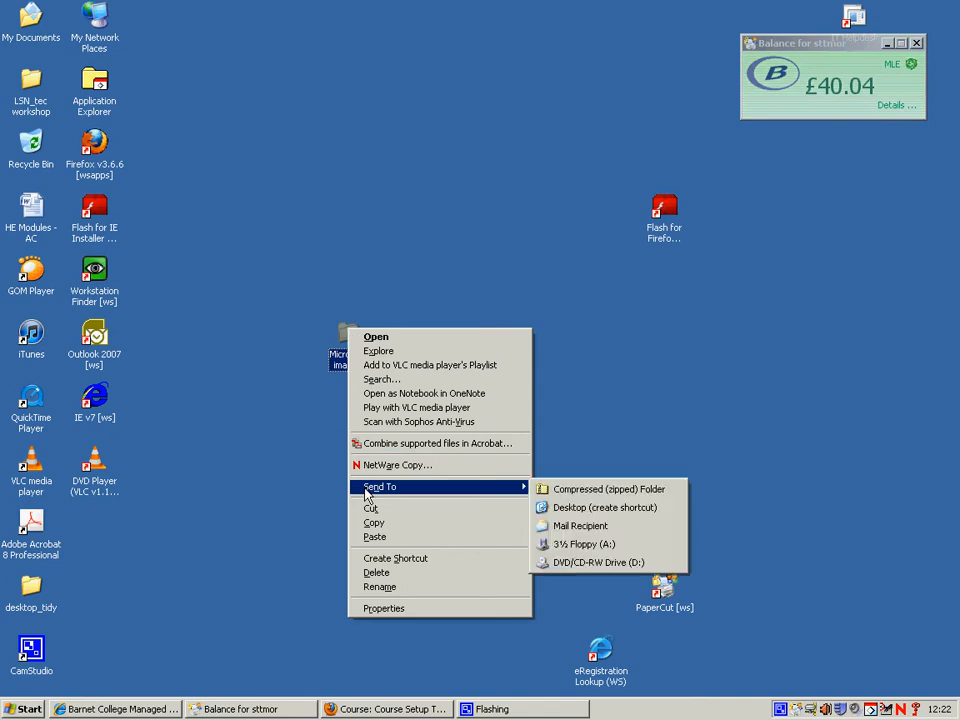
left_click(572, 490)
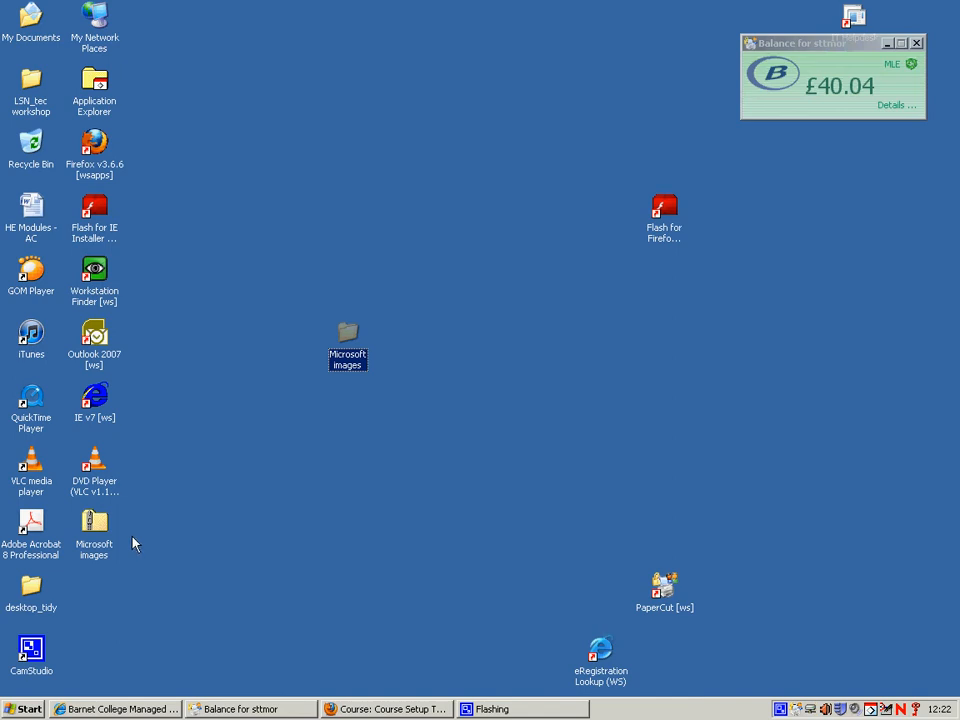
left_click_drag(128, 535, 257, 402)
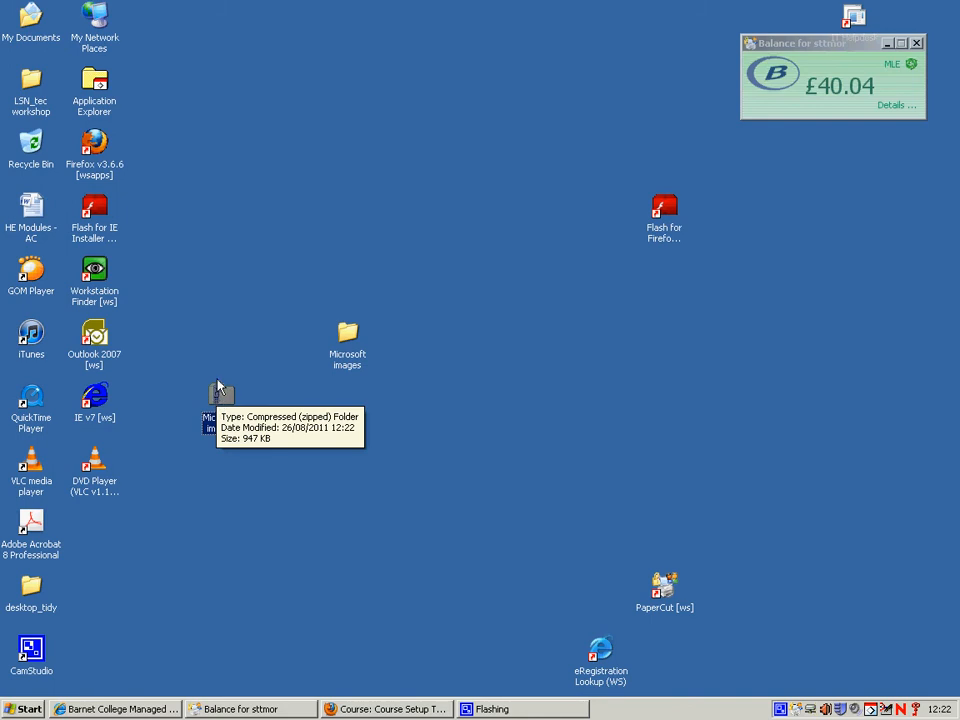
left_click(224, 370)
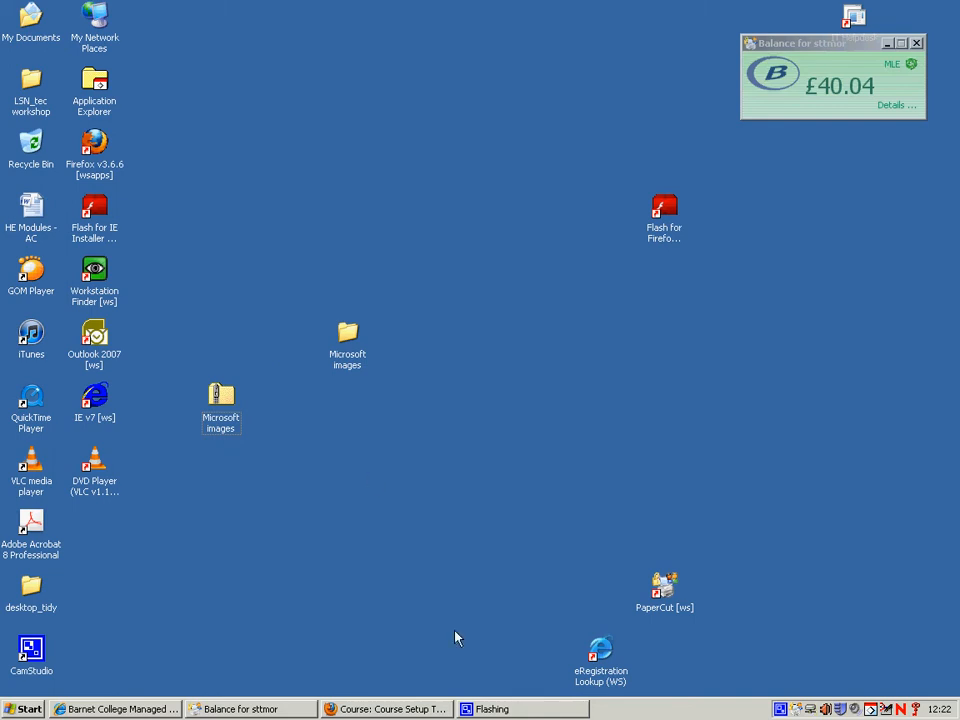
- Switch to the Moodle course in Firefox and upload the zipped Microsoft images folder from the desktop to the course files
left_click(412, 709)
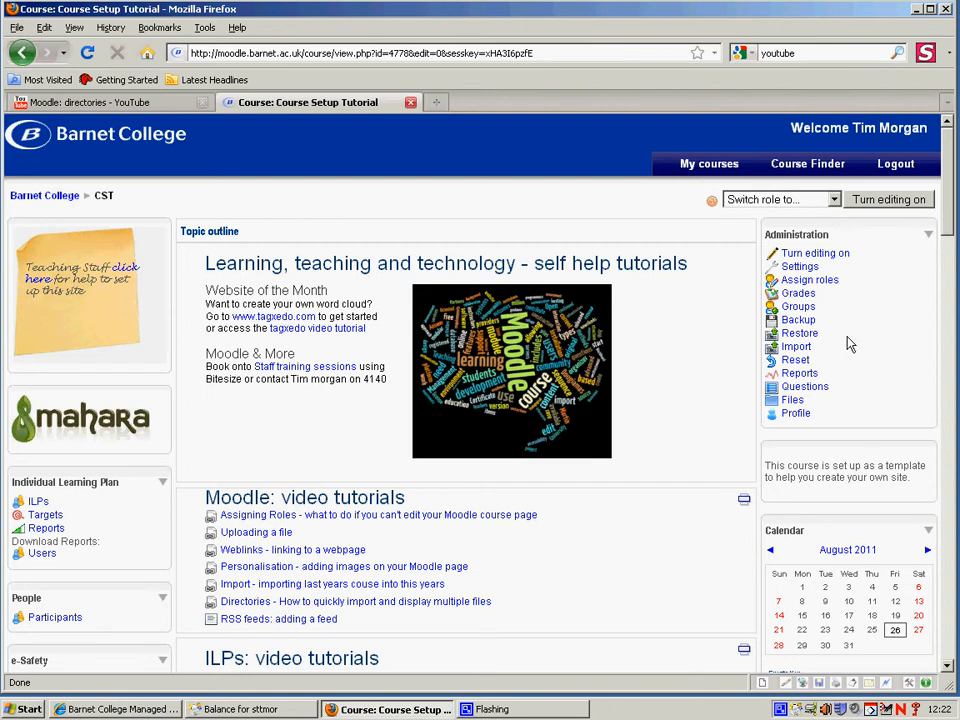
left_click(793, 400)
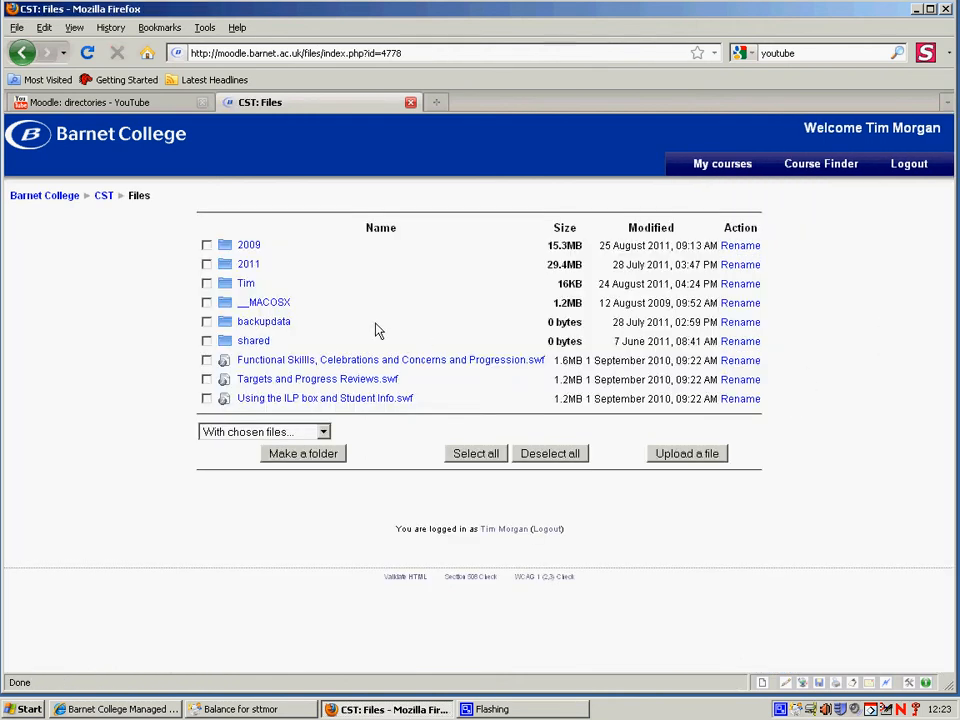
left_click(683, 455)
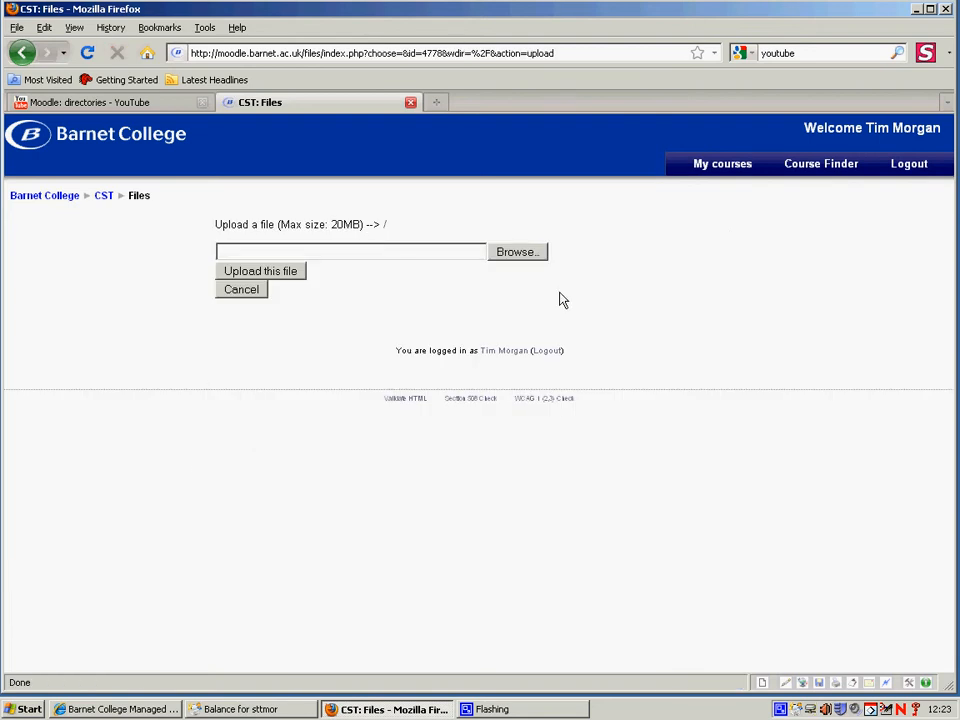
left_click(538, 257)
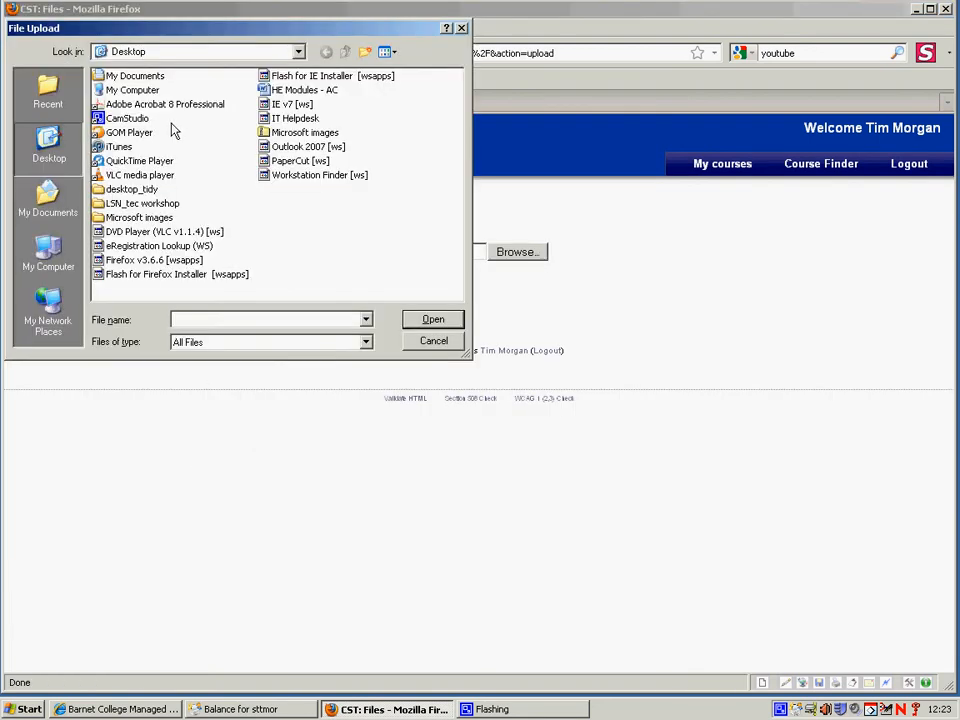
left_click(290, 133)
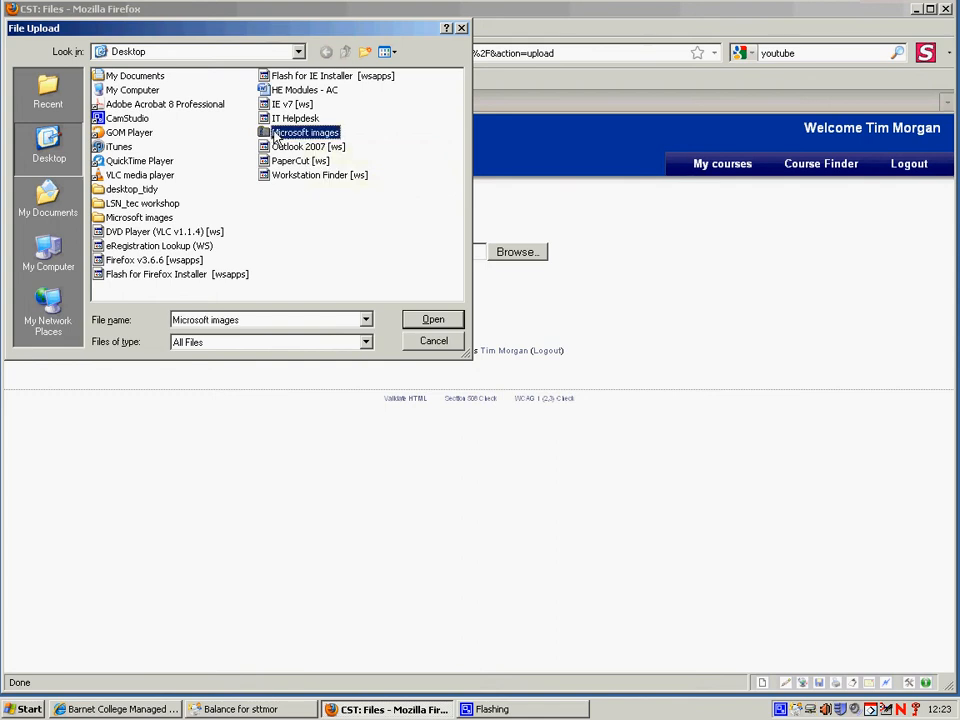
left_click(435, 320)
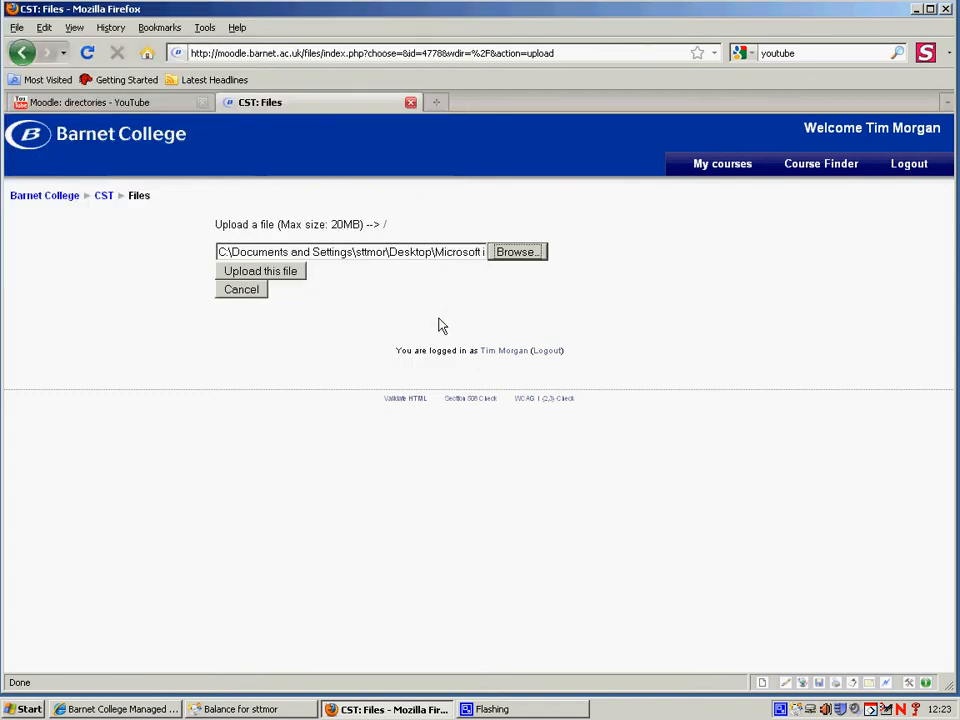
left_click(262, 271)
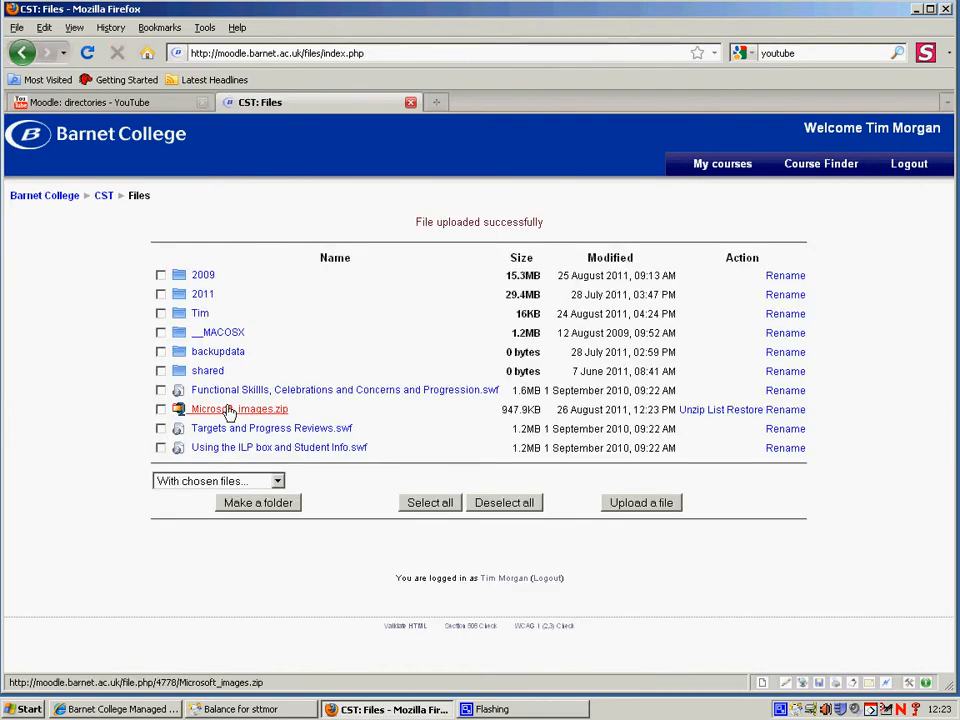
- Unzip Microsoft_images.zip in the course files and delete the zip archive completely
left_click(690, 411)
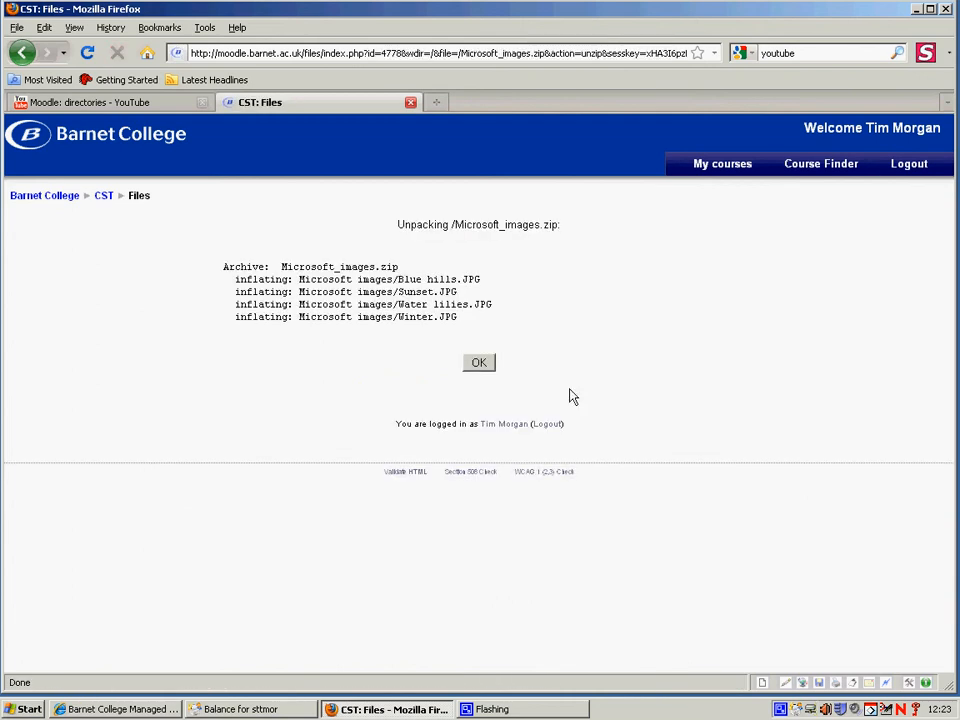
left_click(487, 365)
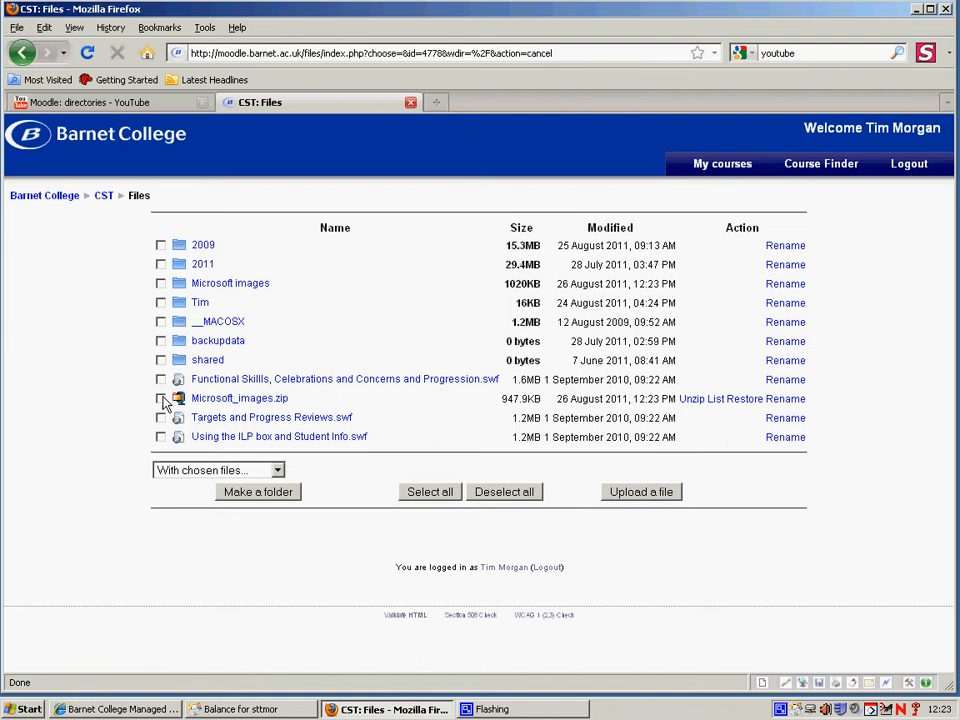
left_click(277, 470)
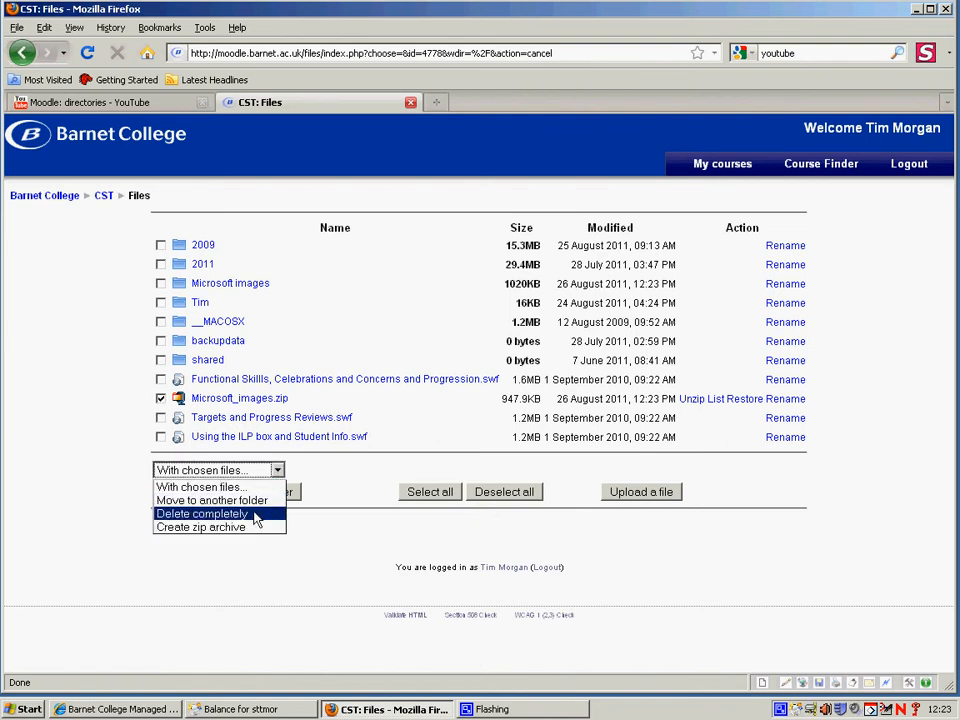
left_click(256, 514)
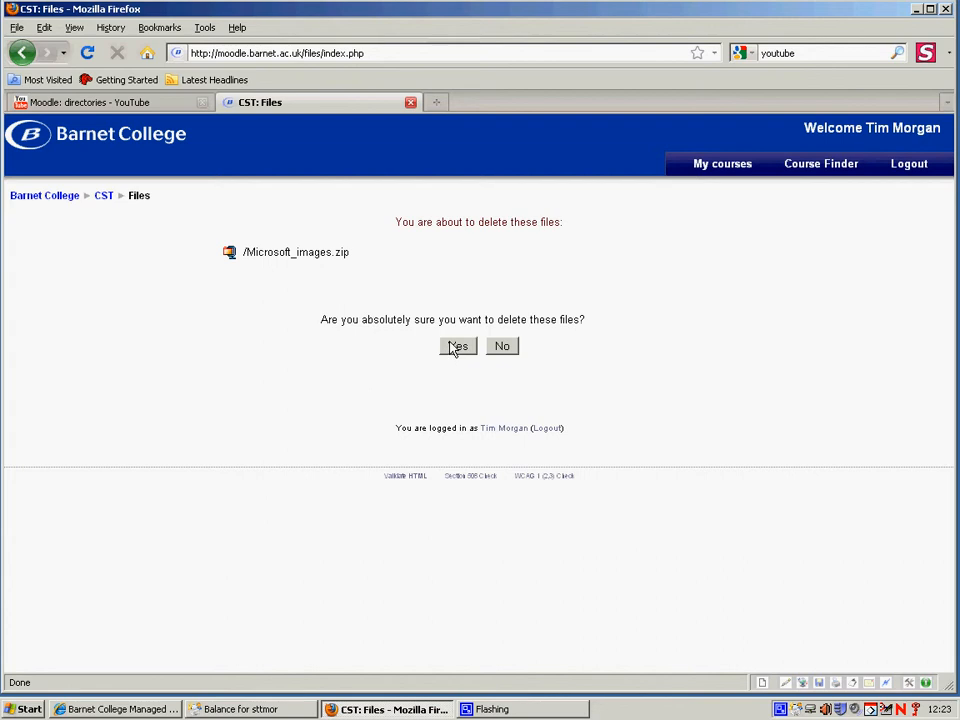
left_click(455, 346)
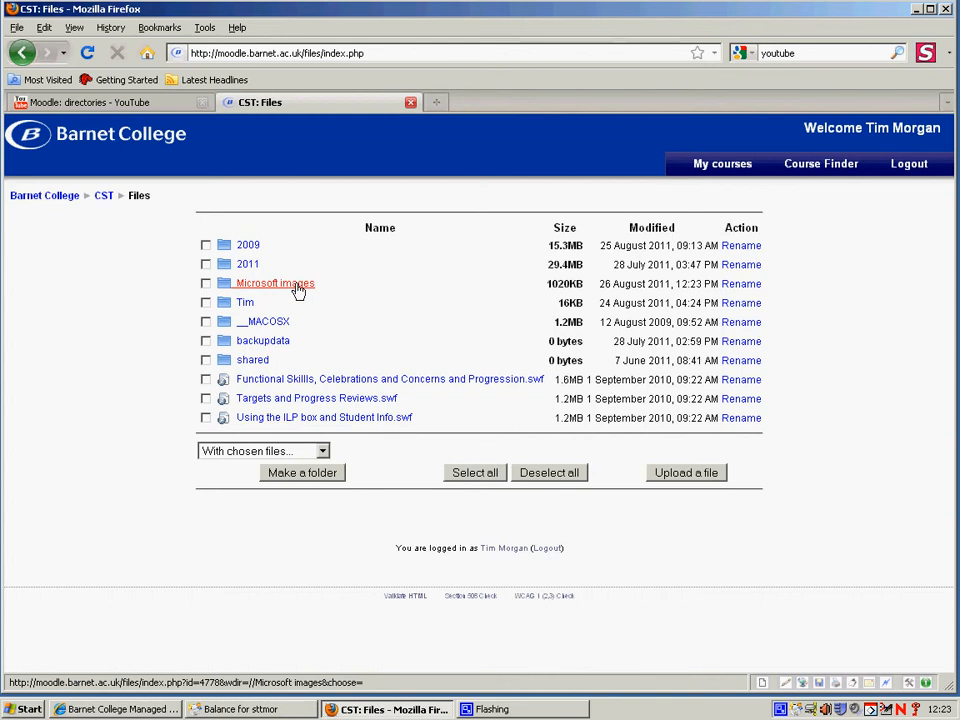
- Return to the CST course page, turn editing on and add a lightbox gallery resource to the first section
left_click(104, 197)
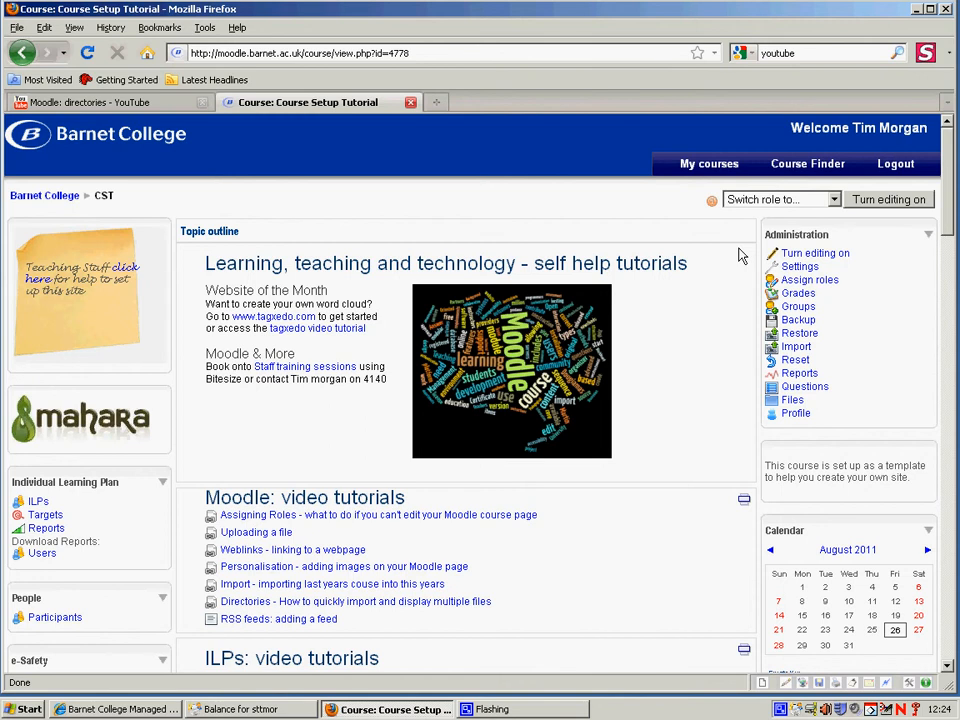
left_click(898, 202)
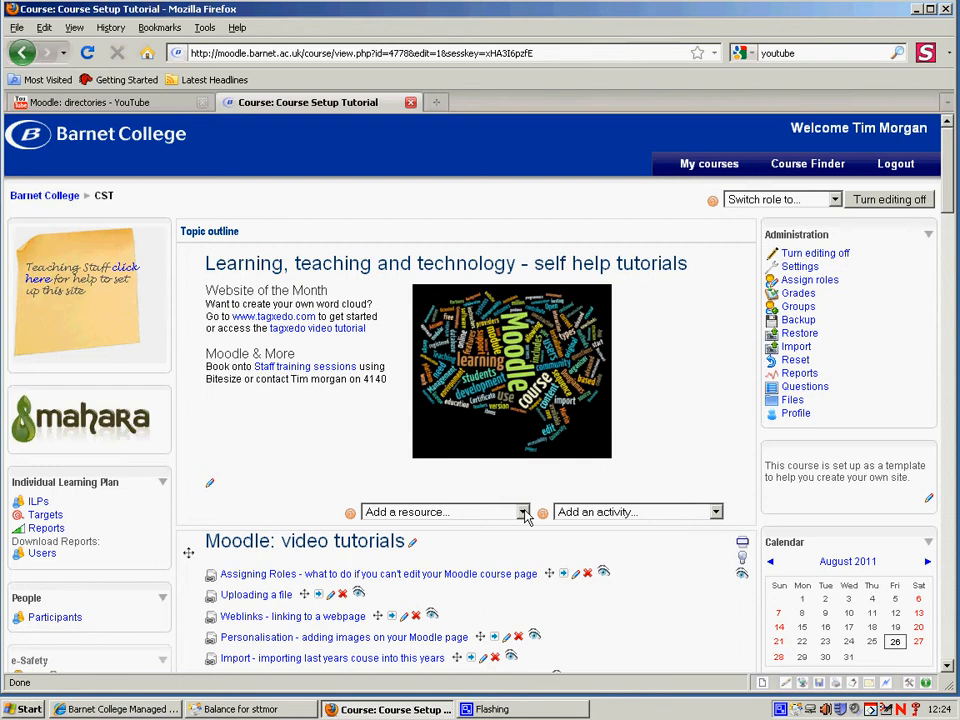
left_click(522, 512)
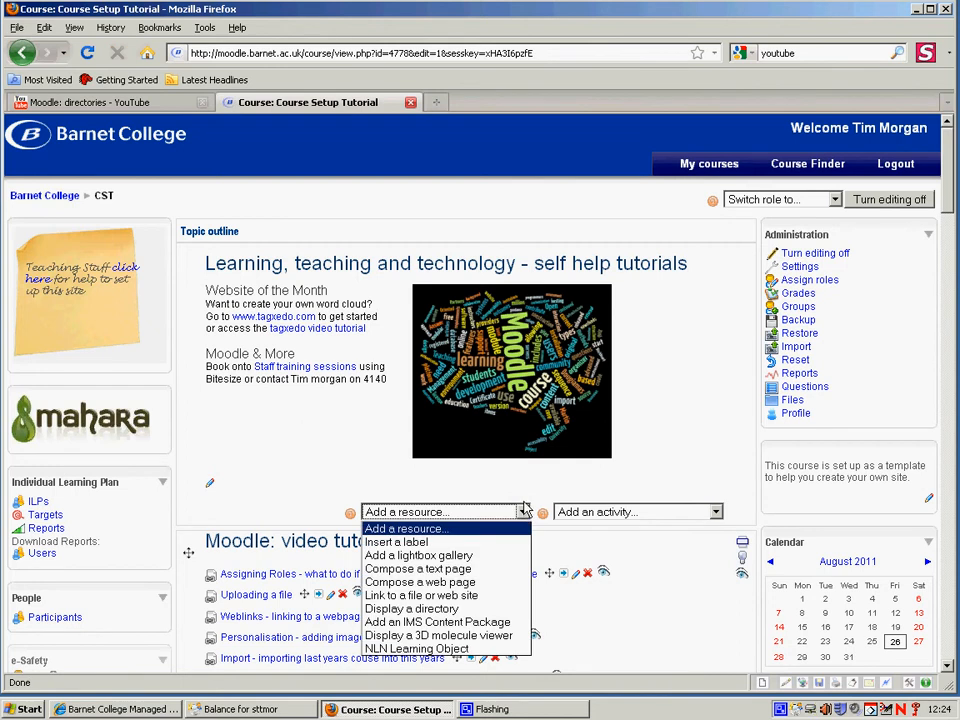
left_click(503, 556)
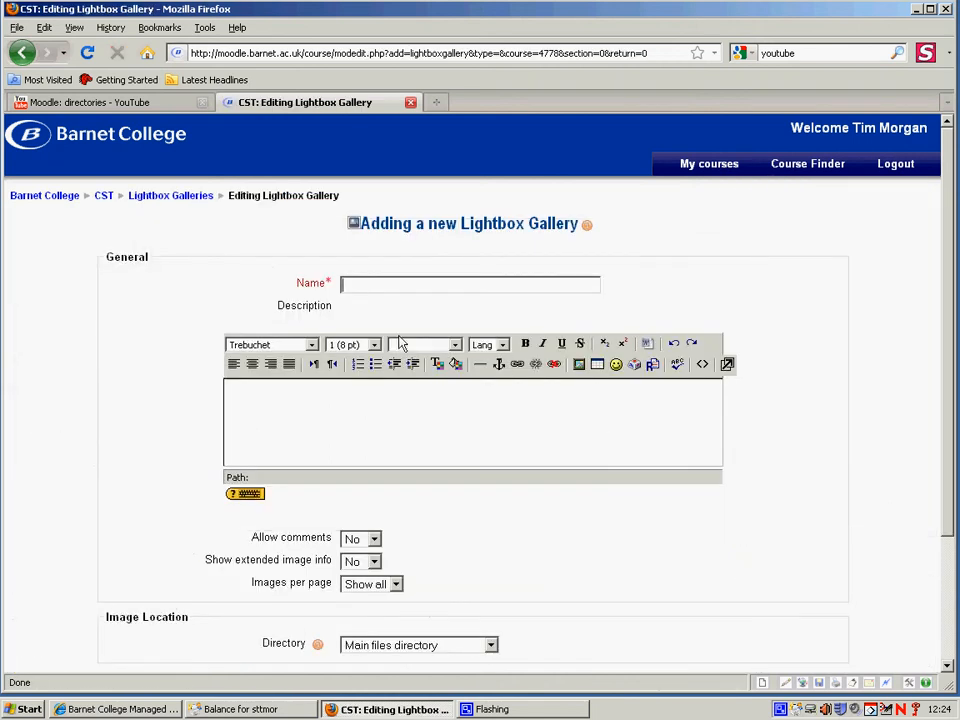
- Name the gallery Microsoft images, use the Microsoft images directory as its image location, and save it, returning to the course
left_click(357, 283)
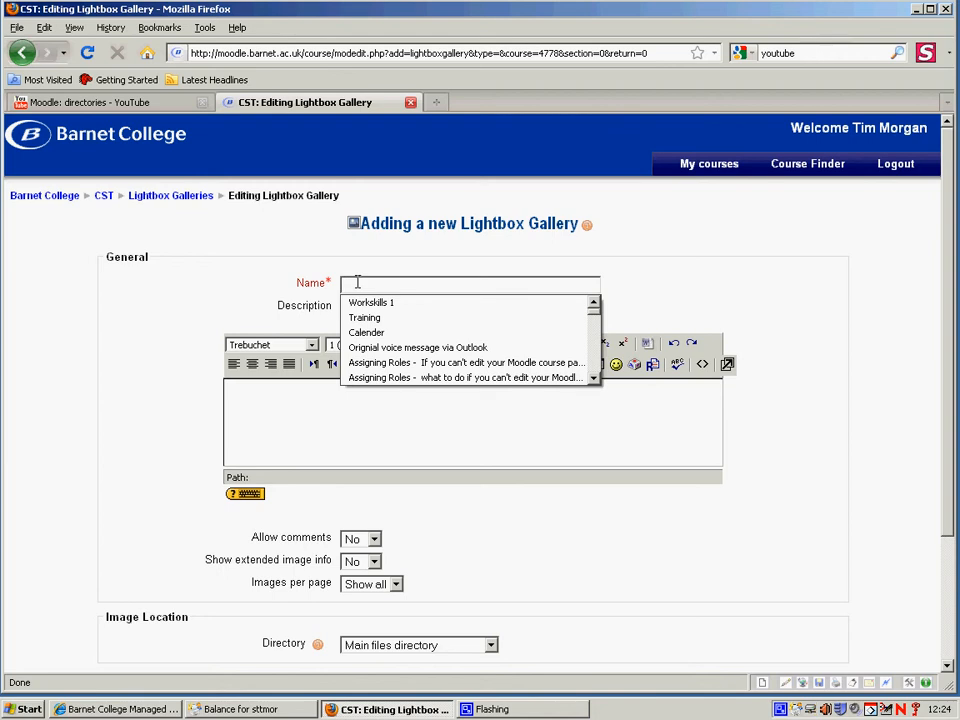
type("Micro")
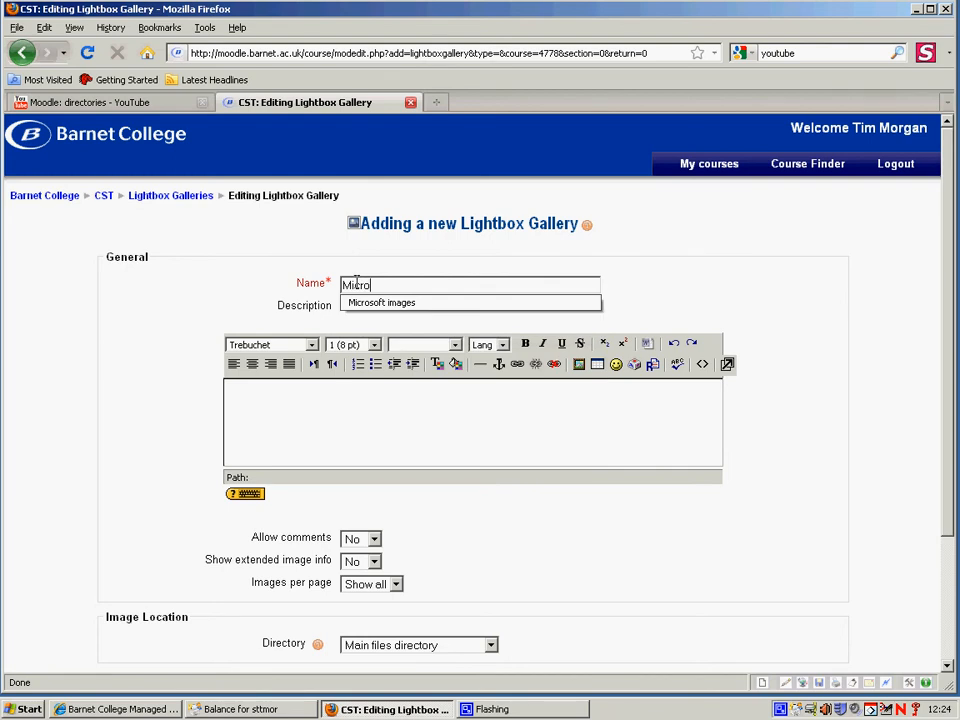
left_click(375, 302)
scroll(503, 430, "down", 2)
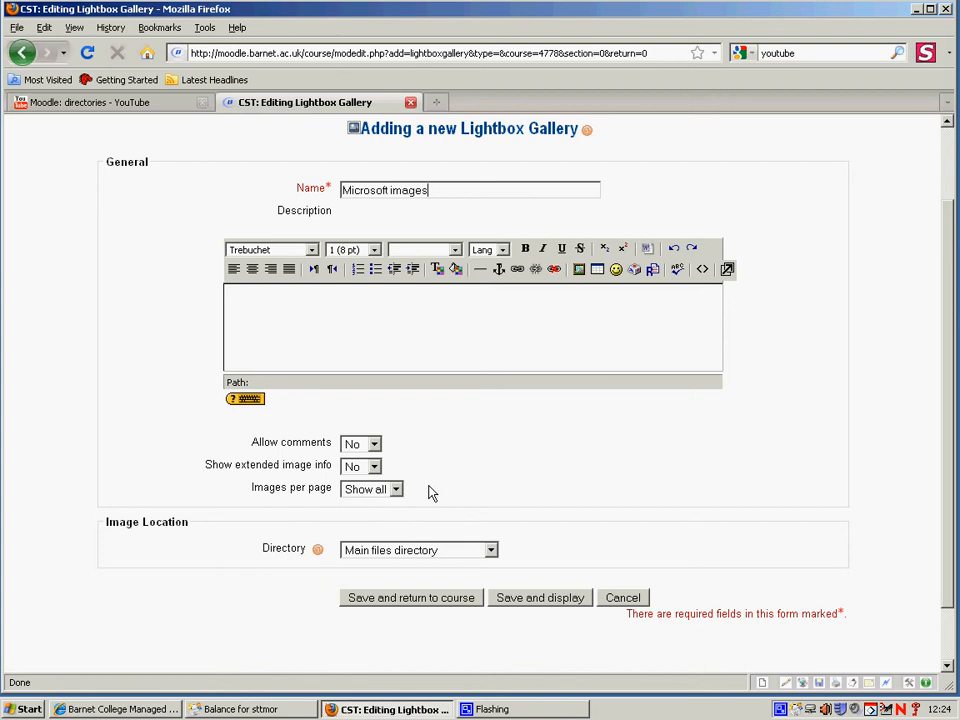
scroll(470, 490, "down", 1)
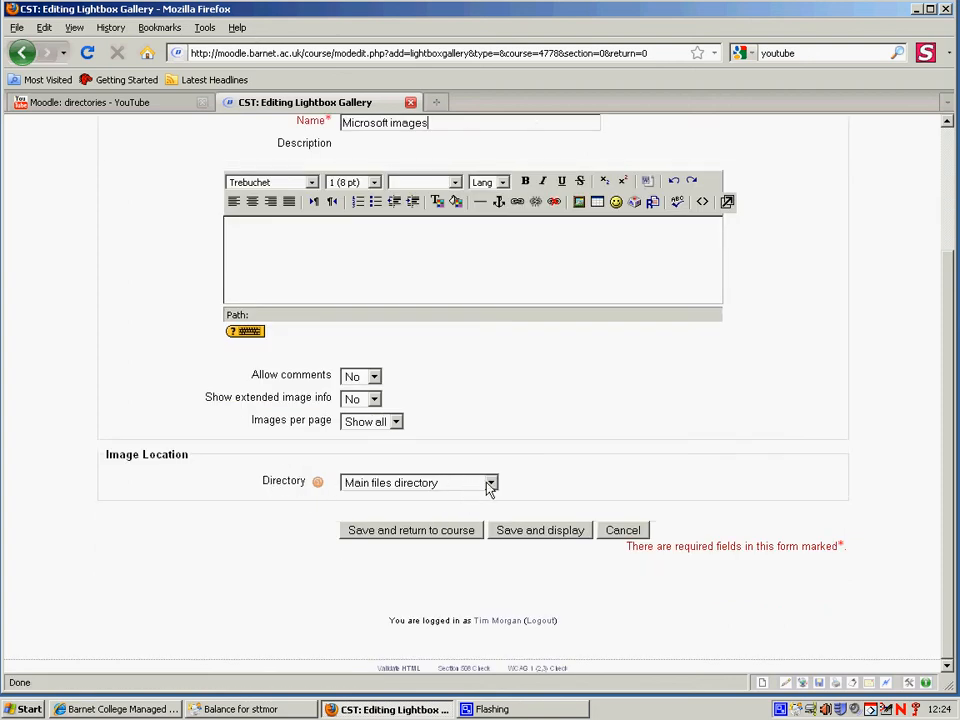
left_click(490, 485)
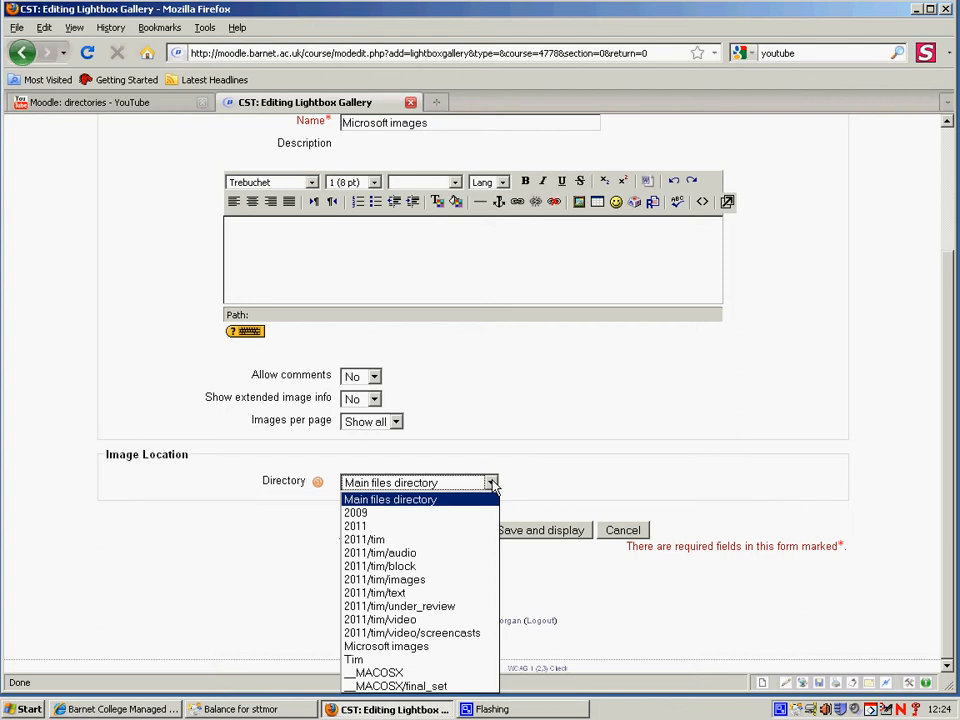
left_click(423, 648)
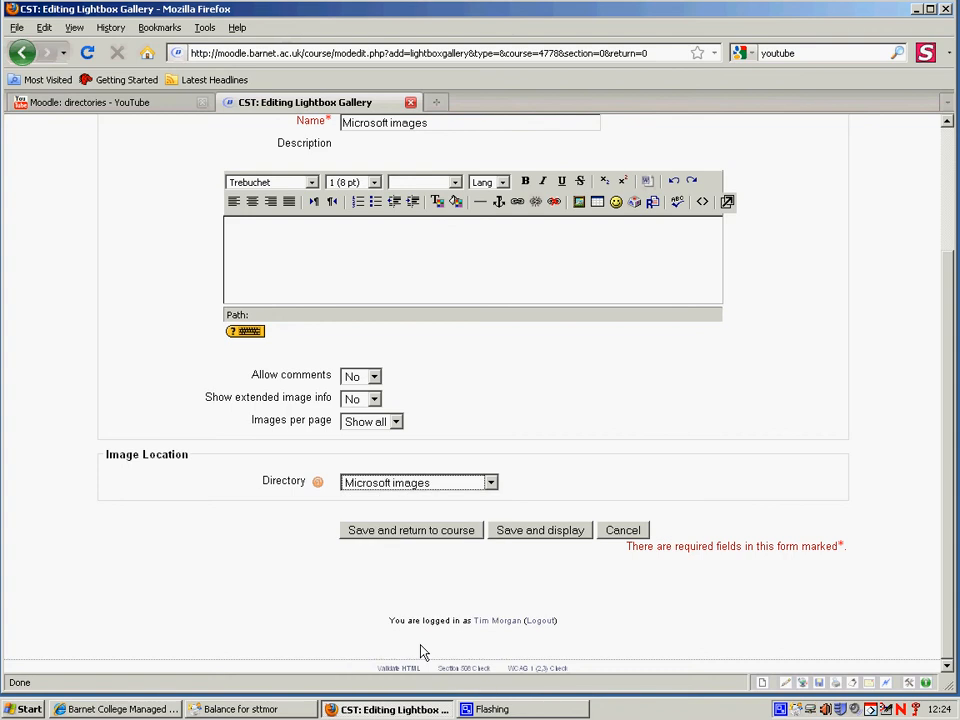
left_click(425, 532)
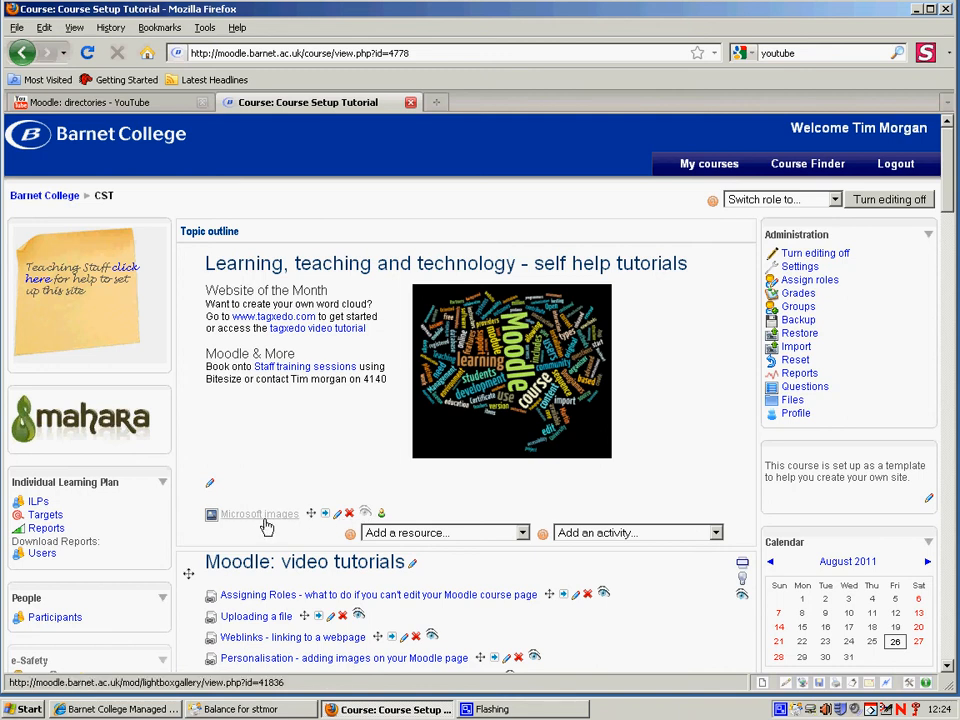
- Check the course page in the Student role, then return to the normal role
left_click(835, 199)
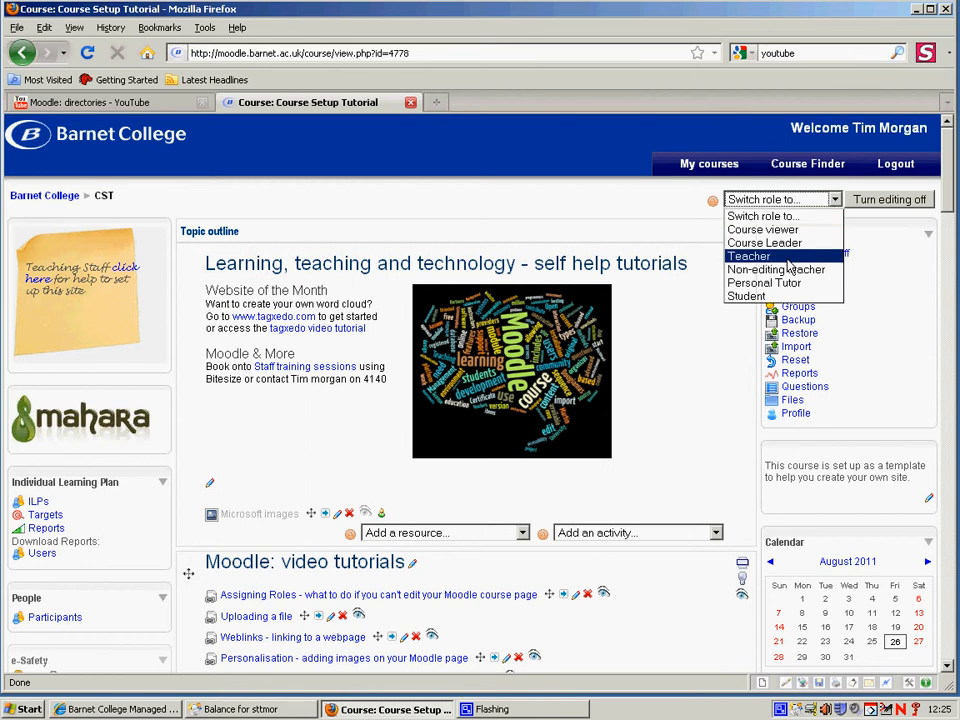
left_click(785, 296)
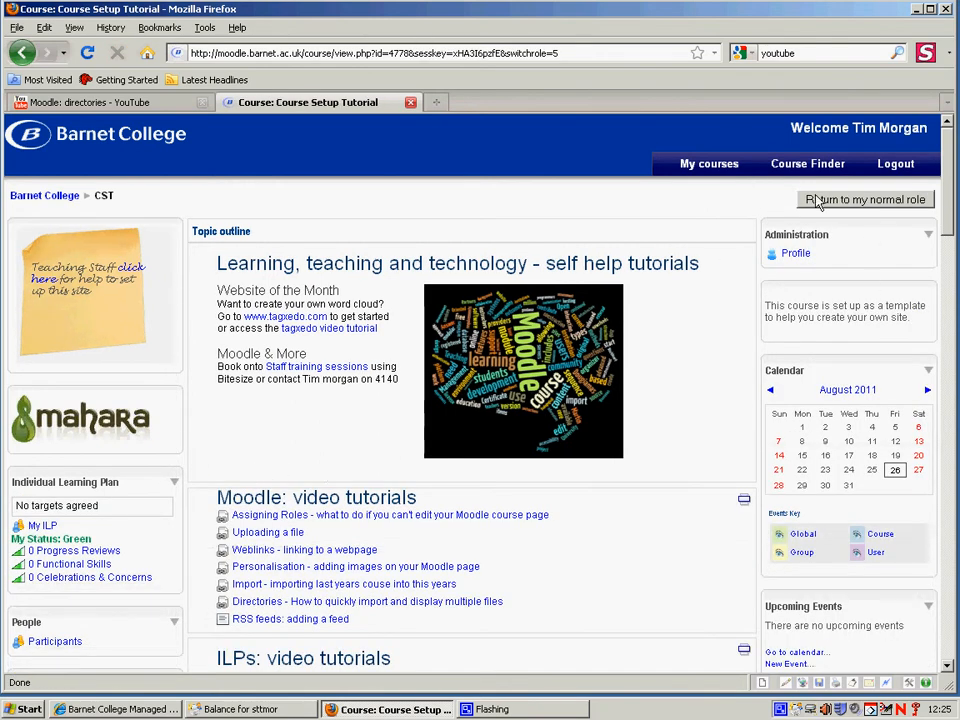
left_click(868, 205)
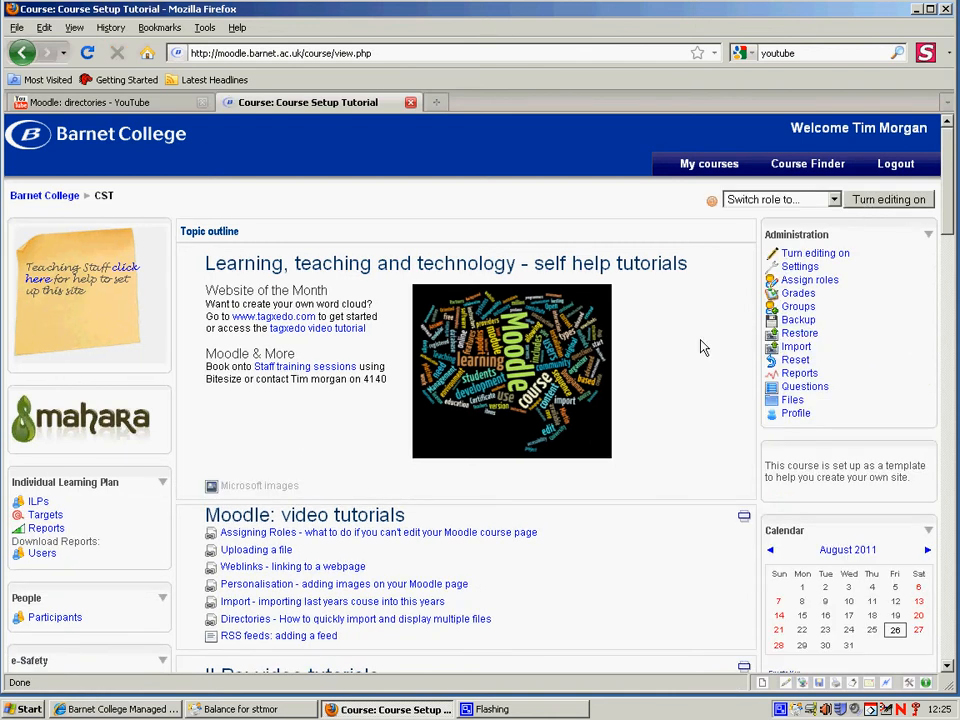
- Turn editing on and make the hidden Microsoft images gallery visible to students
left_click(878, 202)
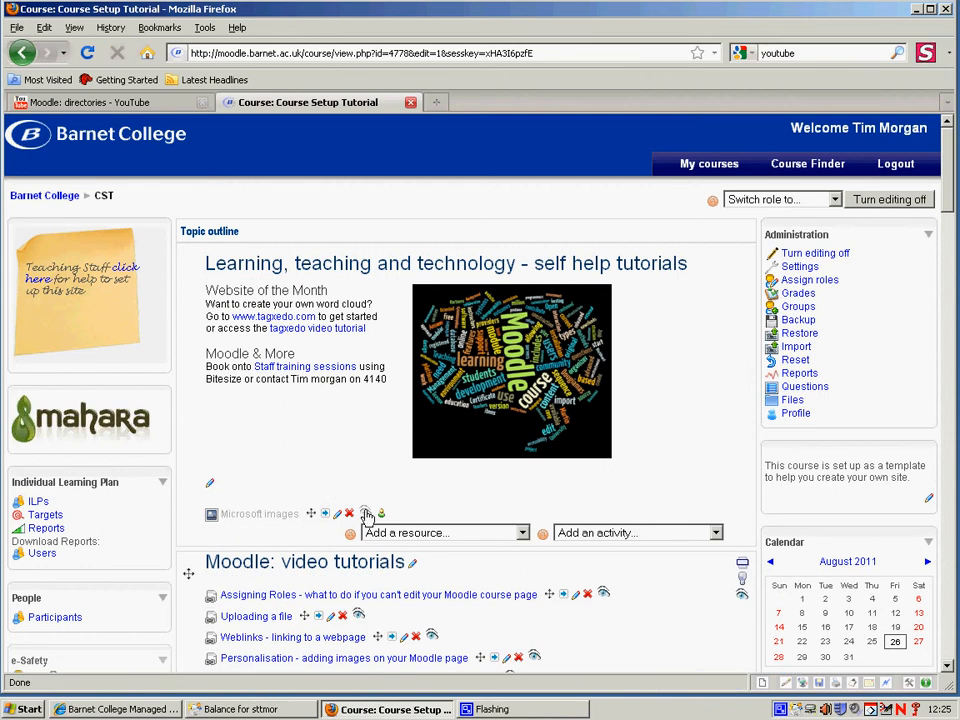
left_click(366, 513)
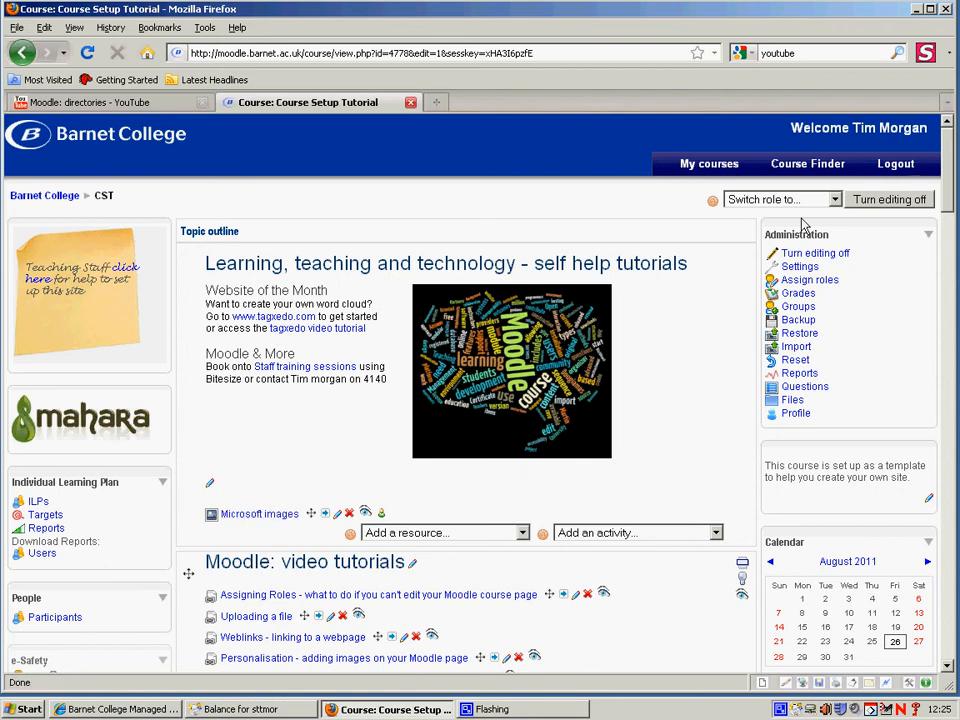
- Recheck the course page as a Student for the gallery link, return to the normal role and turn editing back on
left_click(835, 203)
left_click(793, 294)
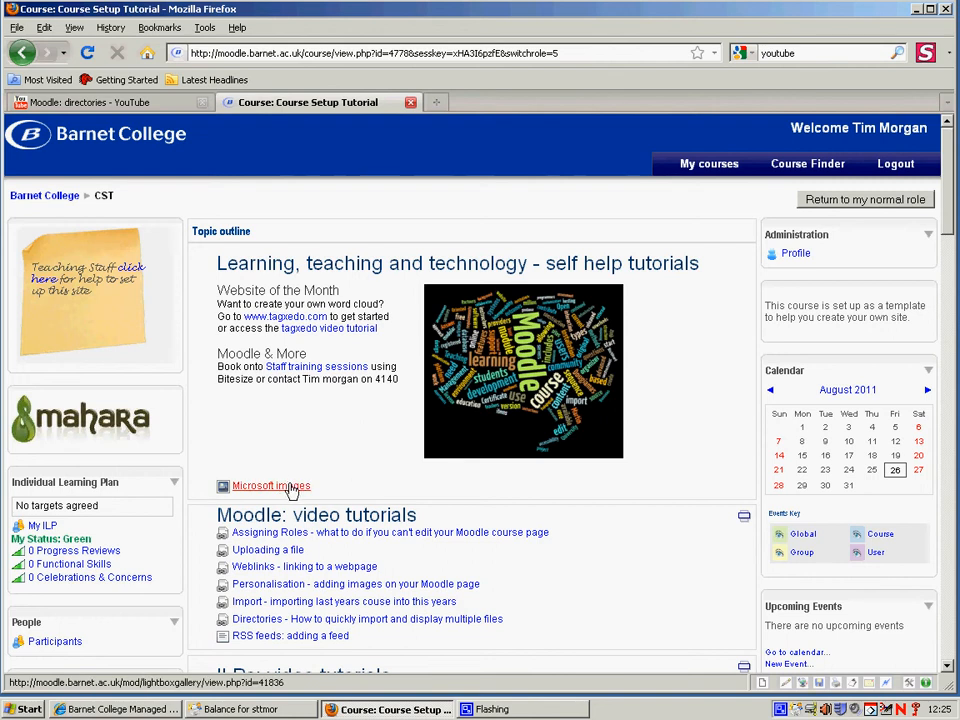
left_click(850, 203)
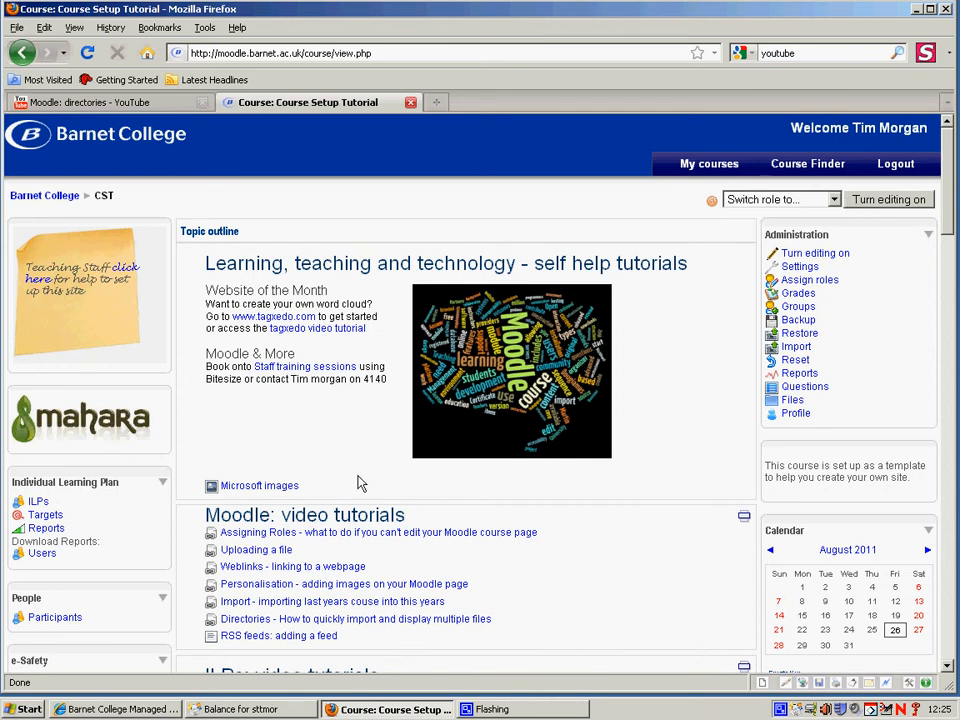
left_click(888, 199)
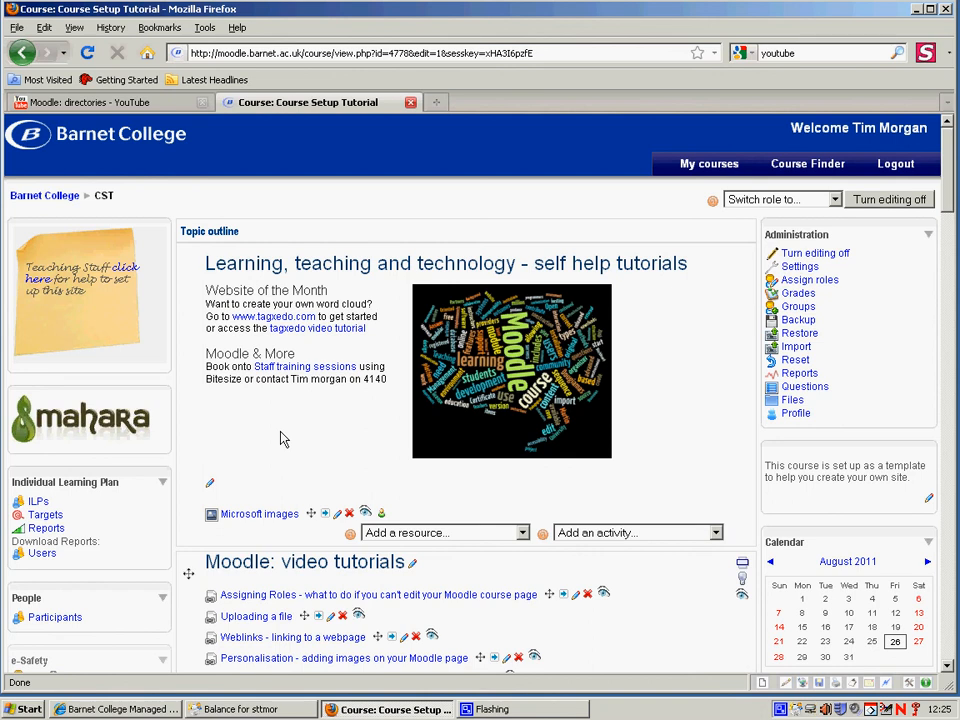
- Open the Microsoft images gallery, view its pictures enlarged from the sunset image through to Winter.JPG, and close the lightbox
left_click(268, 515)
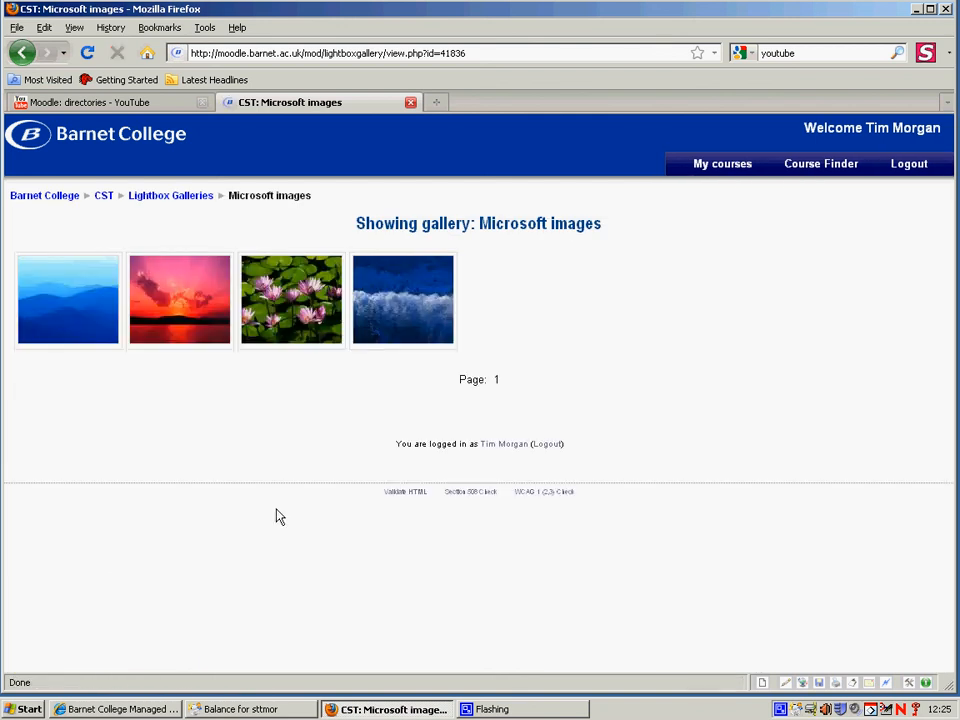
left_click(172, 308)
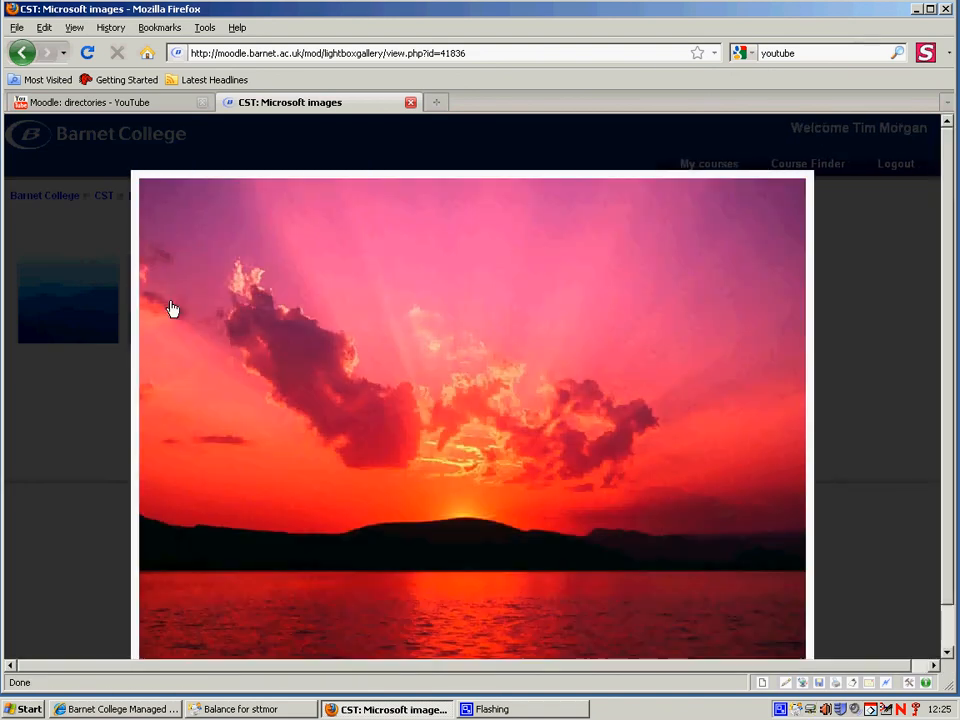
mouse_move(804, 328)
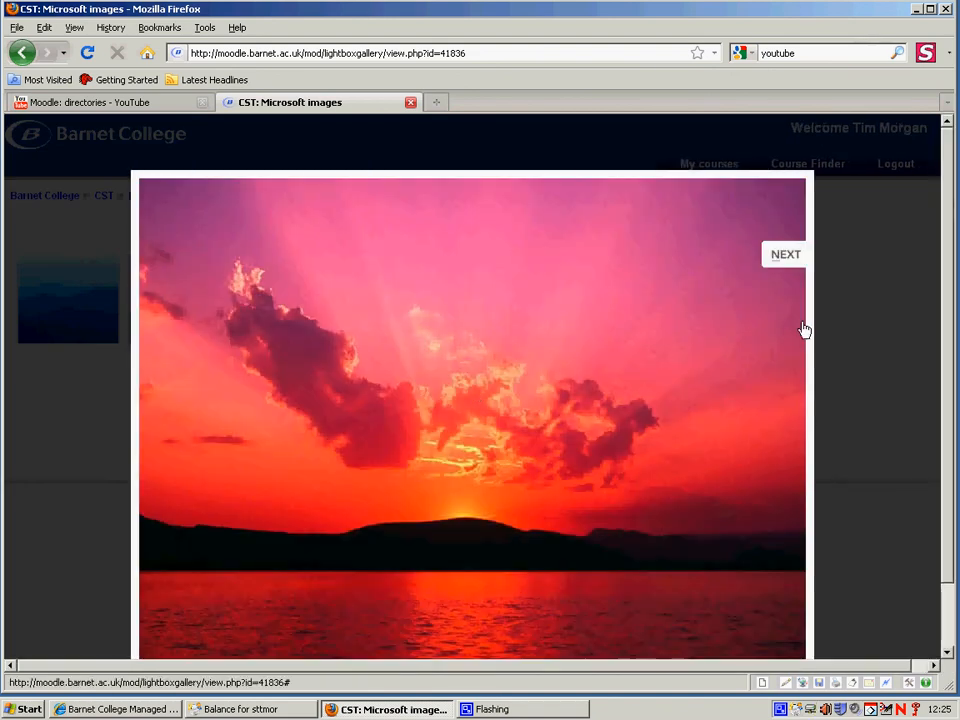
left_click(783, 256)
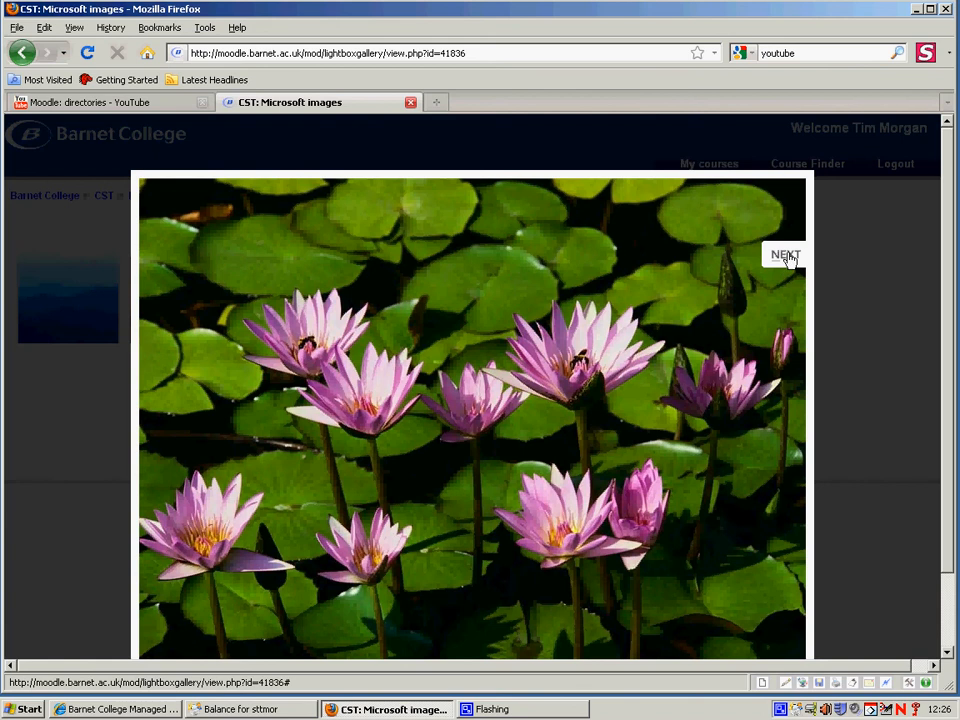
left_click(787, 256)
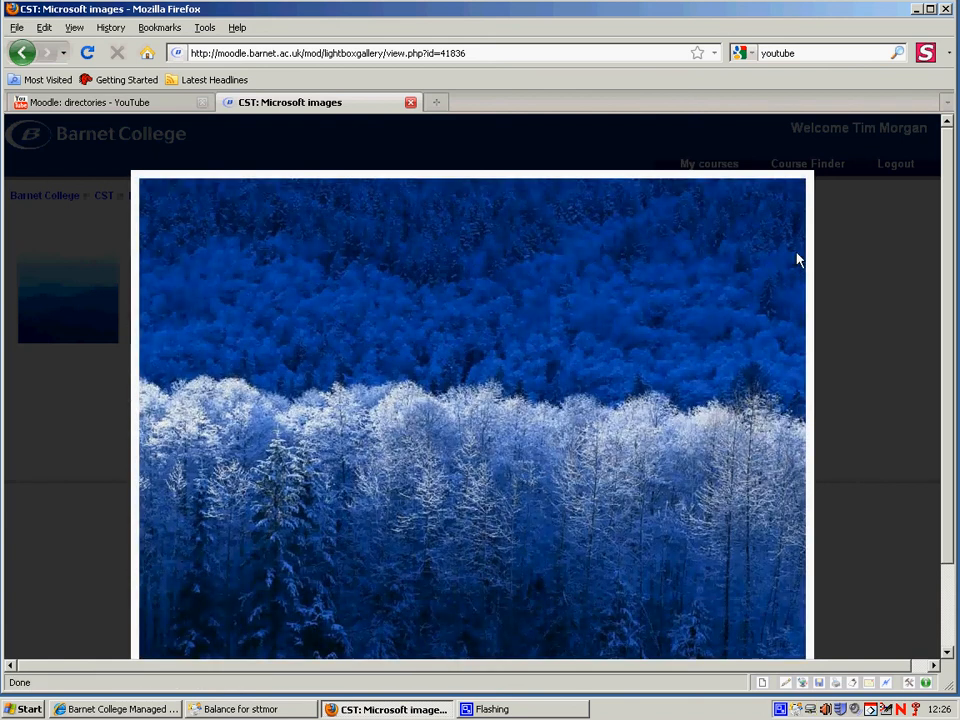
scroll(763, 370, "down", 2)
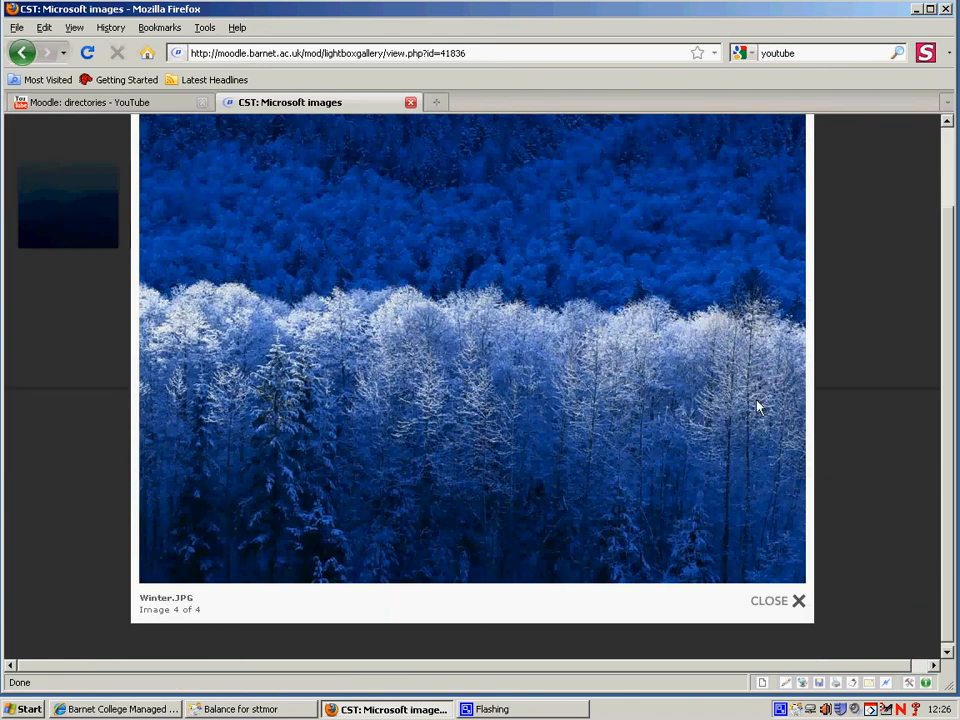
left_click(798, 601)
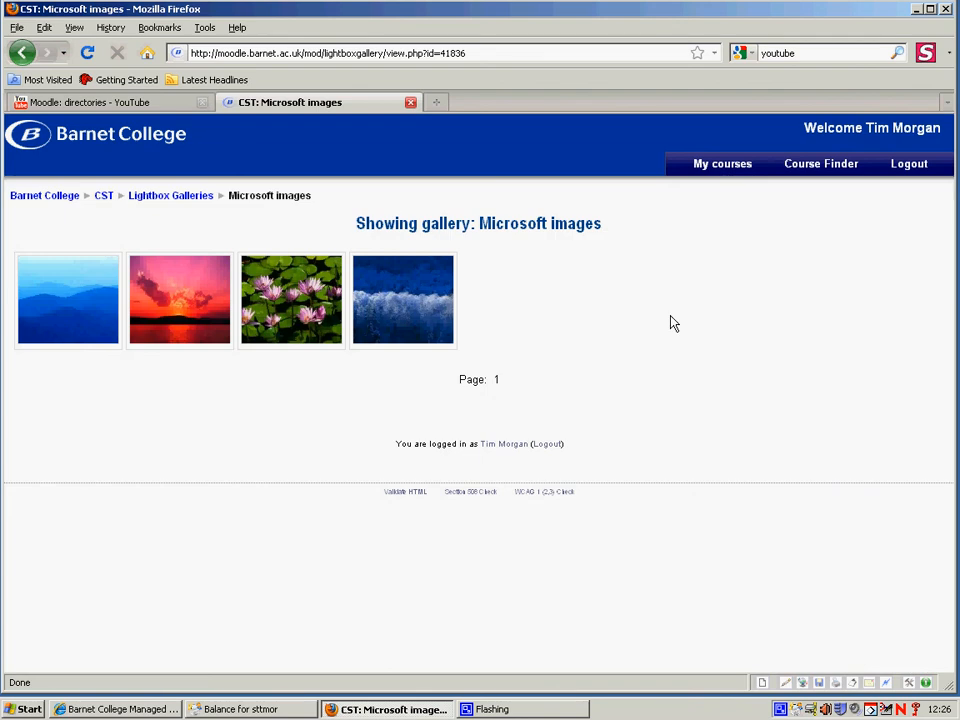